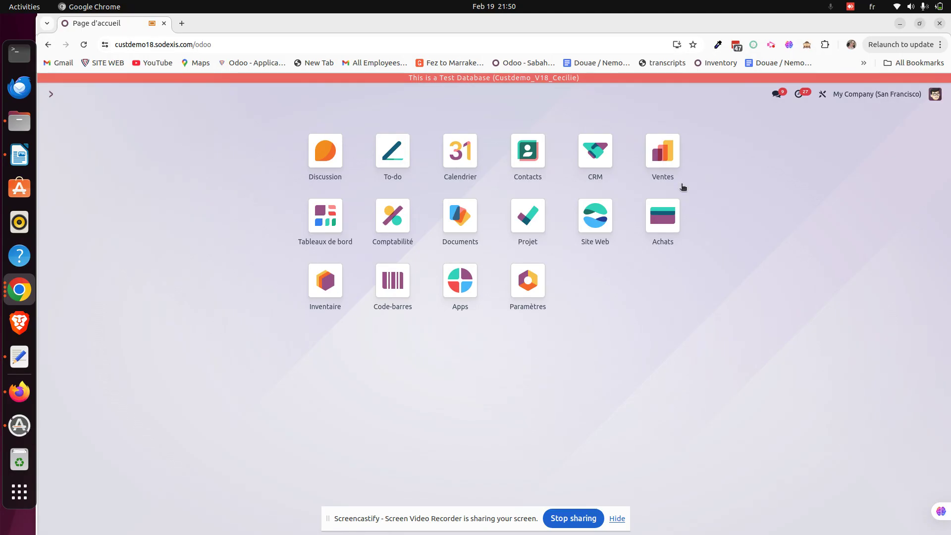
# Open the Sales app to show the Devis quotations list
pyautogui.click(663, 153)
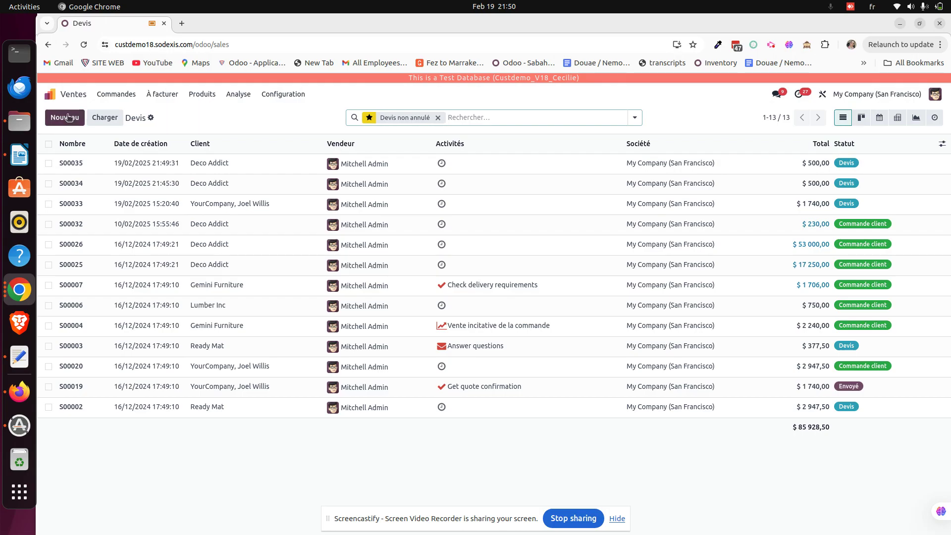
# Start a new quotation with Deco Addict as the customer
pyautogui.click(69, 117)
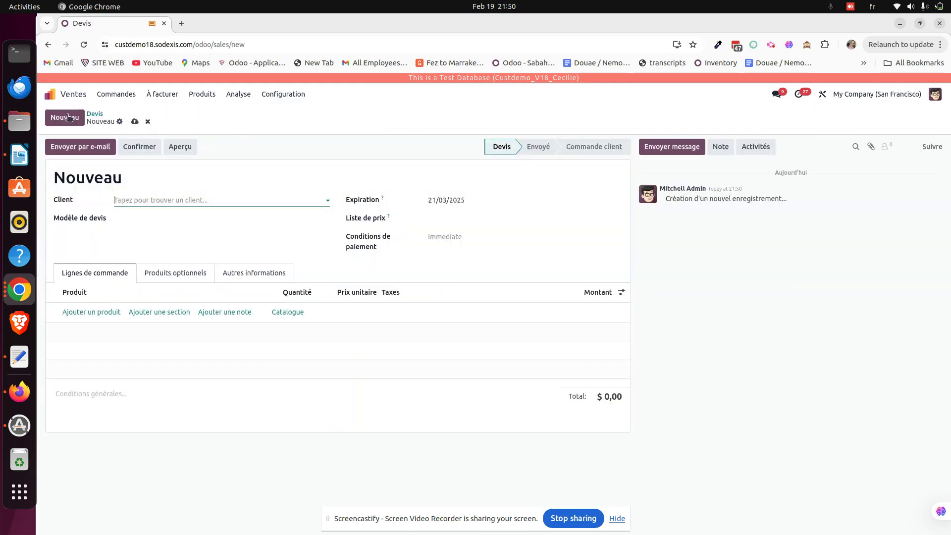
pyautogui.click(141, 199)
pyautogui.click(162, 220)
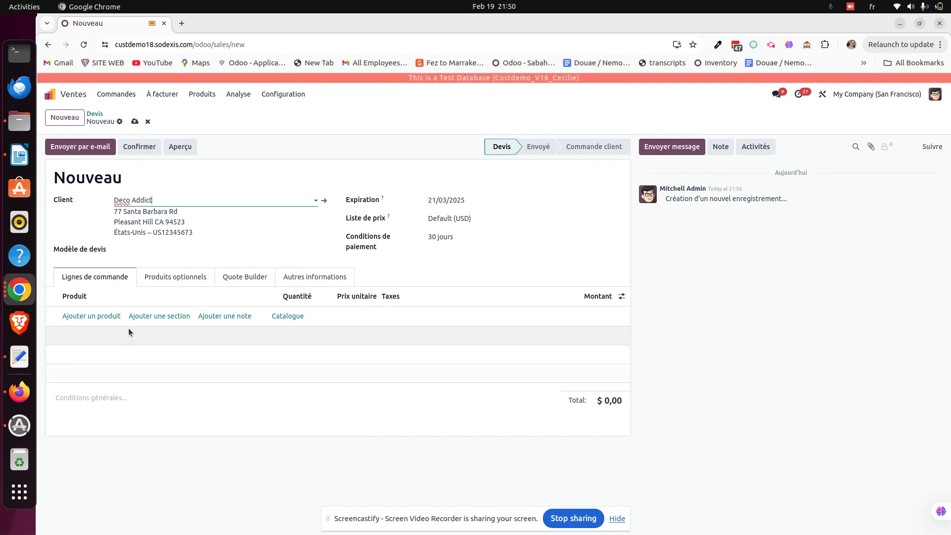
# Add one [E-COM11] Armoire avec portes line with unit price 500,00
pyautogui.click(105, 316)
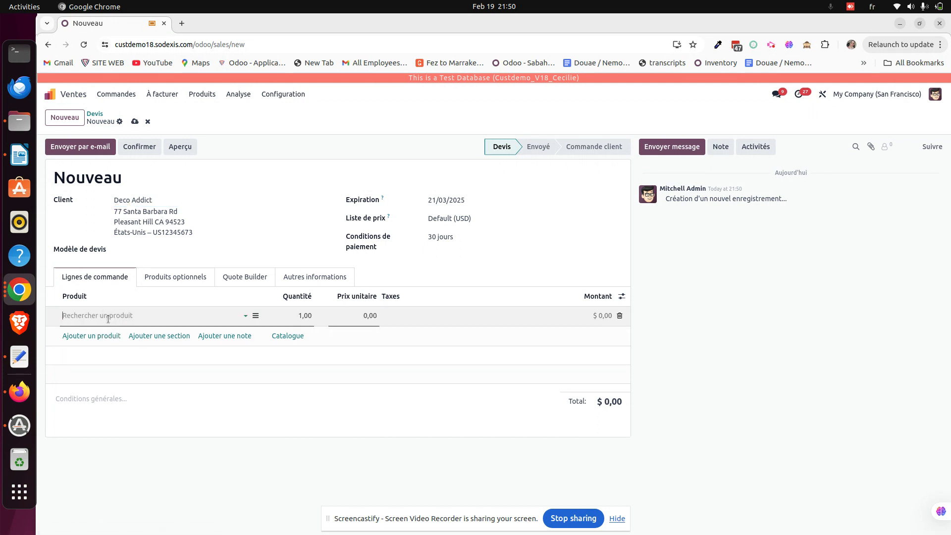
pyautogui.click(105, 316)
pyautogui.click(116, 344)
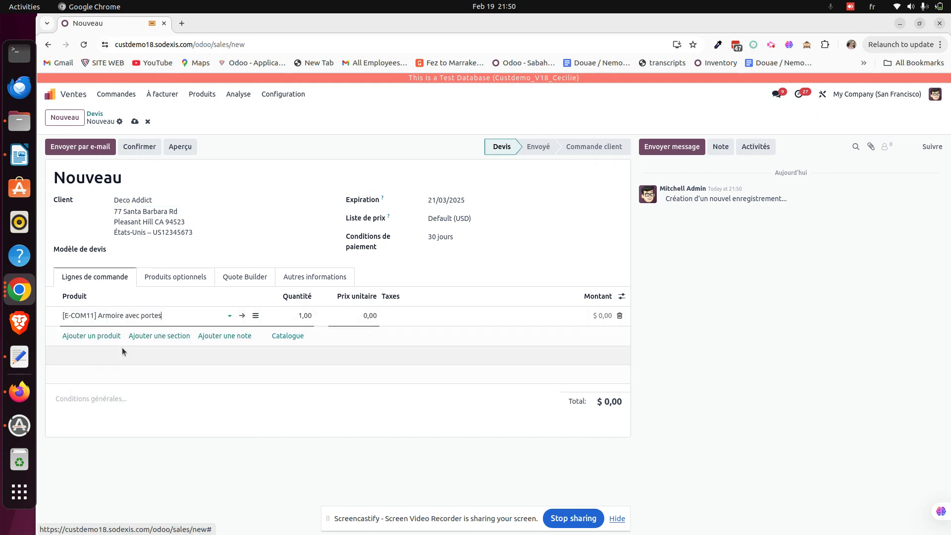
pyautogui.click(356, 316)
pyautogui.write('500')
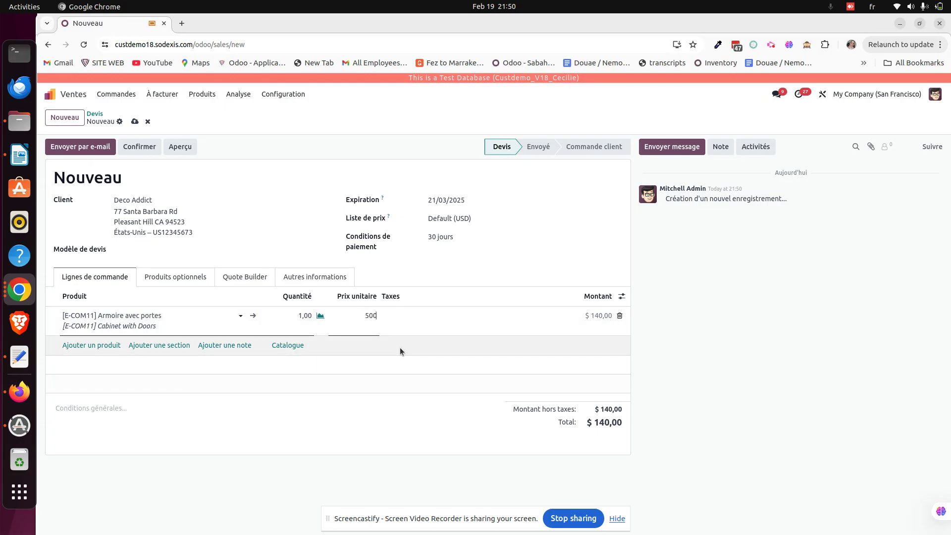
pyautogui.click(427, 461)
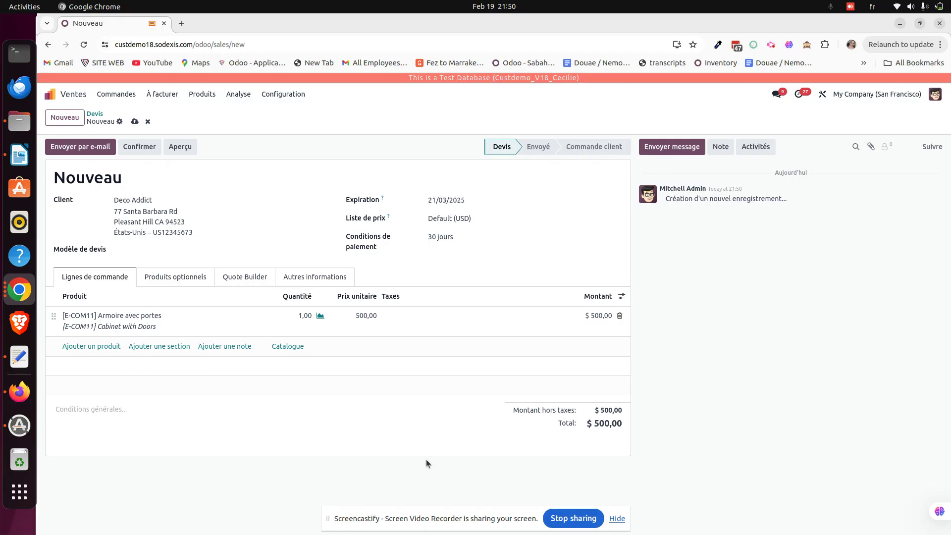
pyautogui.click(319, 283)
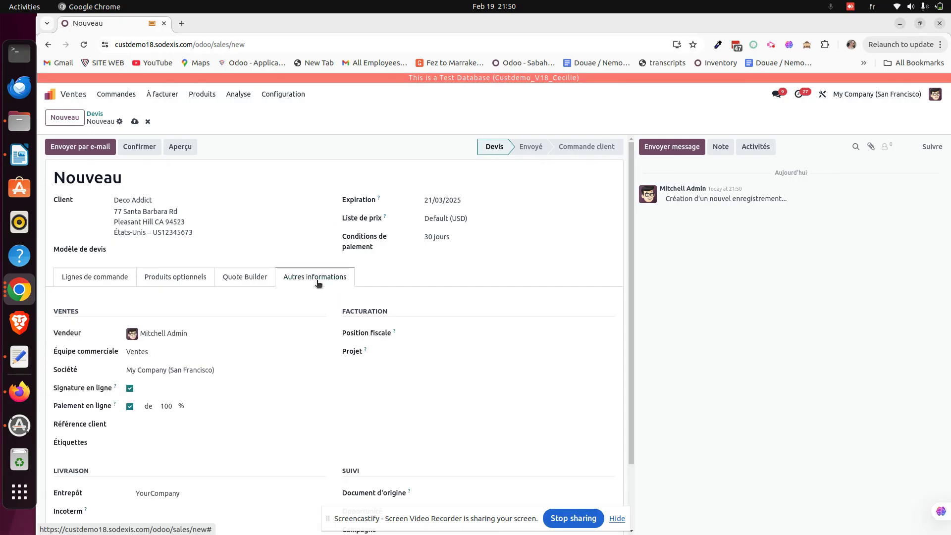
# Lower the required online payment from 100 % to 30 % under Autres informations
pyautogui.scroll(-2, 289, 300)
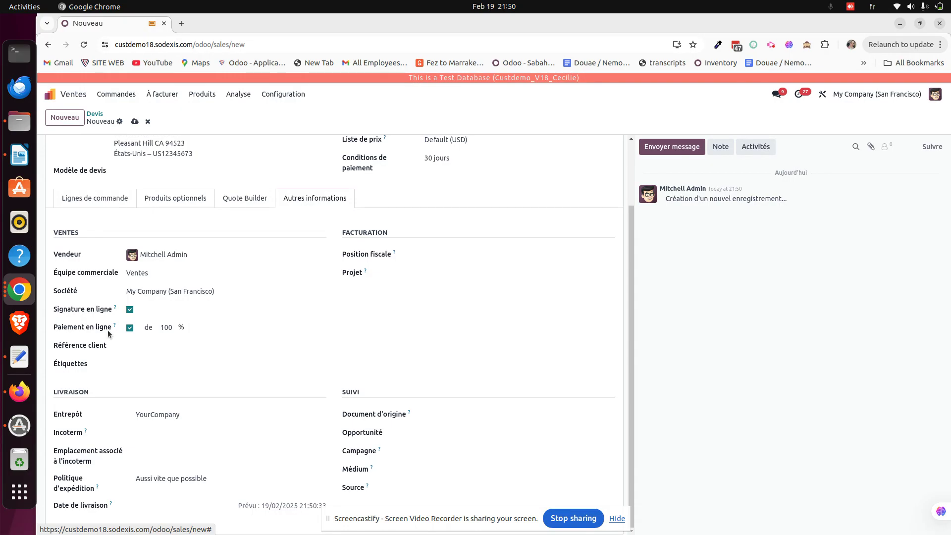
pyautogui.click(178, 329)
pyautogui.write('30')
pyautogui.click(239, 225)
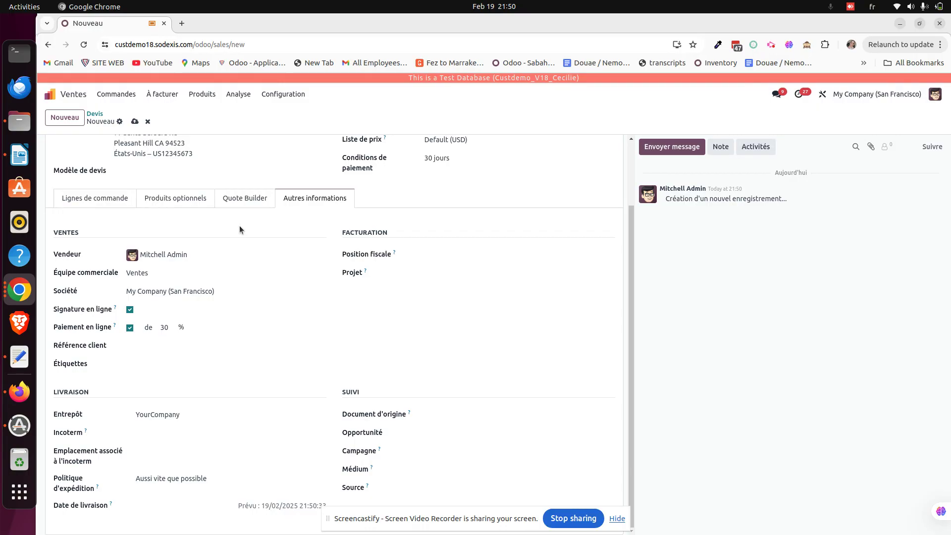
pyautogui.moveTo(632, 223); pyautogui.dragTo(619, 152)
pyautogui.click(613, 519)
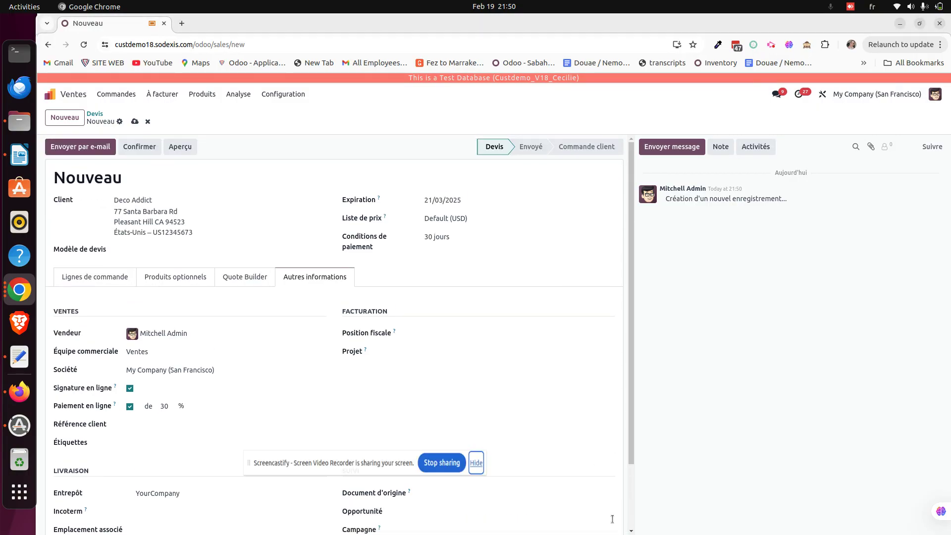
# Save the quotation as S00036 and generate its 150,00 payment link
pyautogui.click(135, 121)
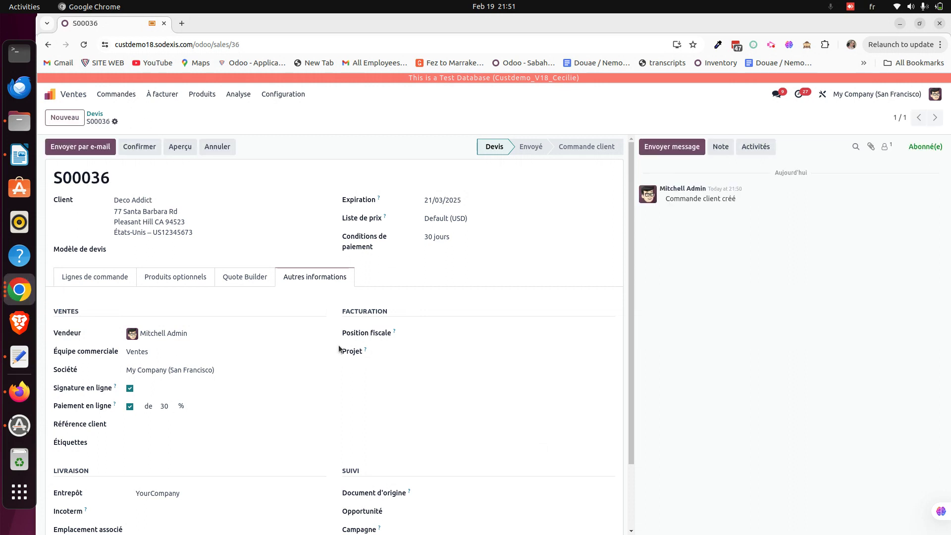
pyautogui.click(115, 122)
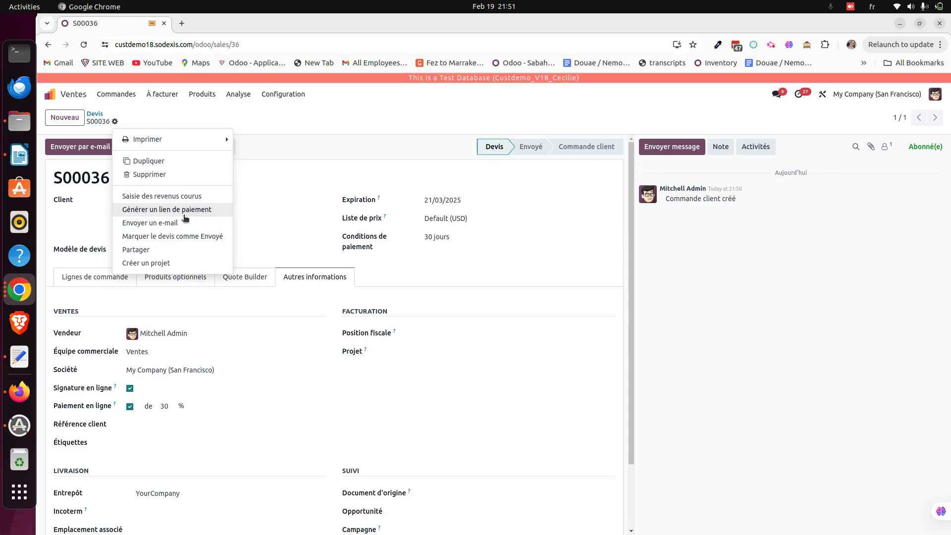
pyautogui.click(184, 213)
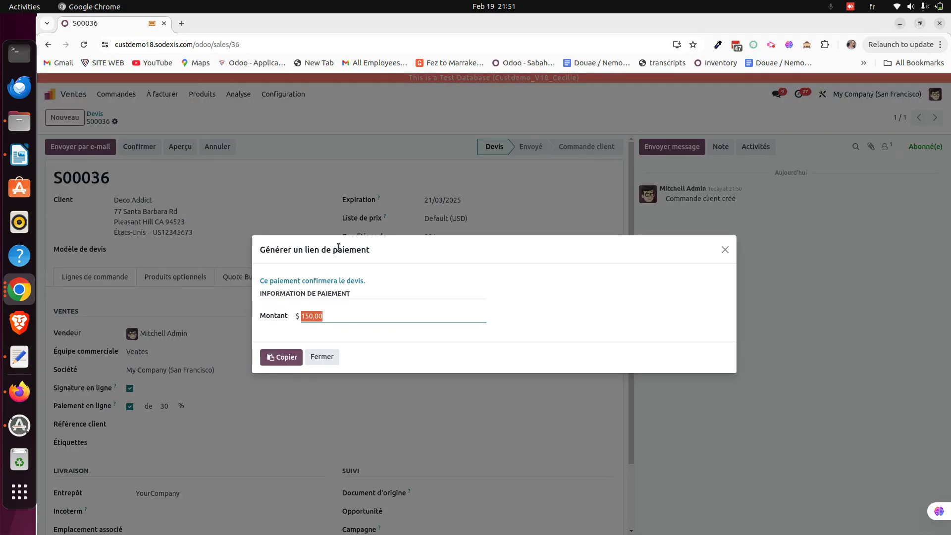
pyautogui.click(330, 320)
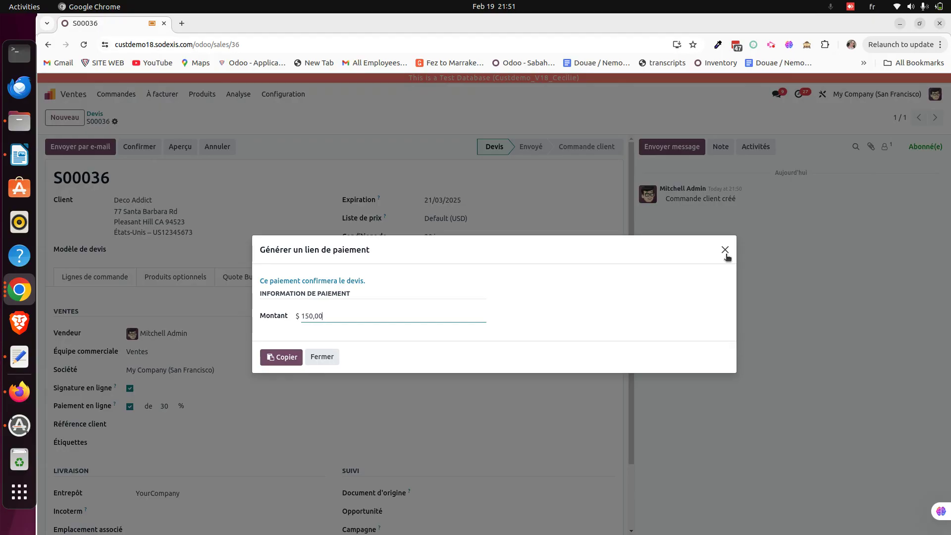
pyautogui.click(726, 251)
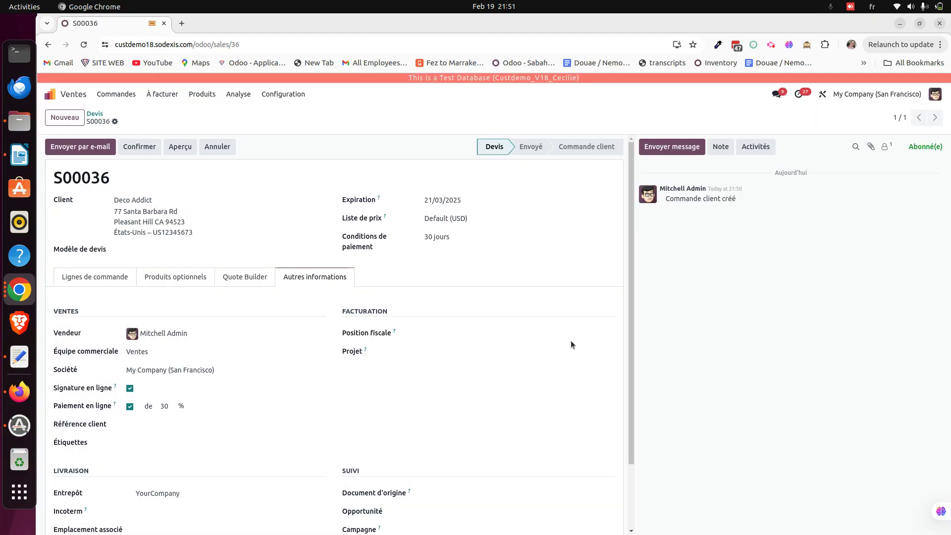
# Preview S00036 in the customer portal and accept it with the automatic signature
pyautogui.click(178, 155)
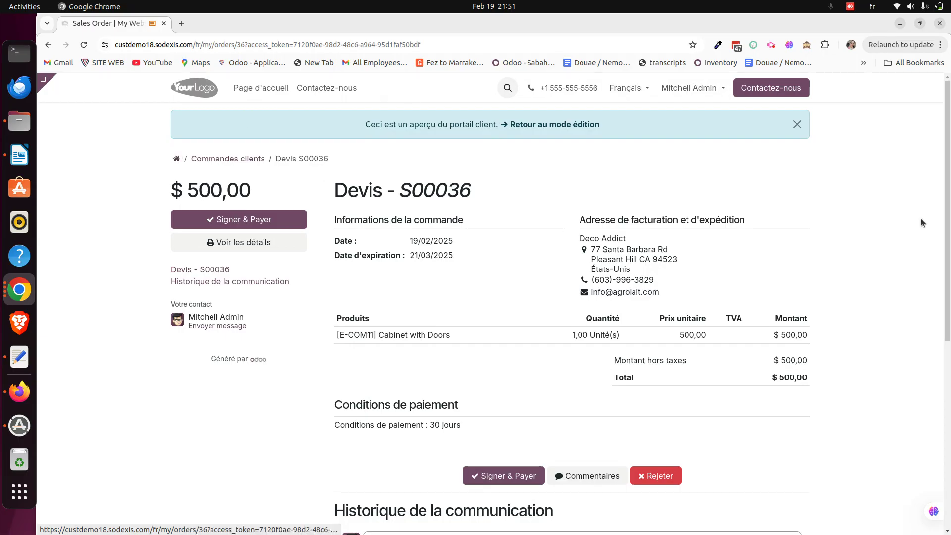
pyautogui.click(272, 226)
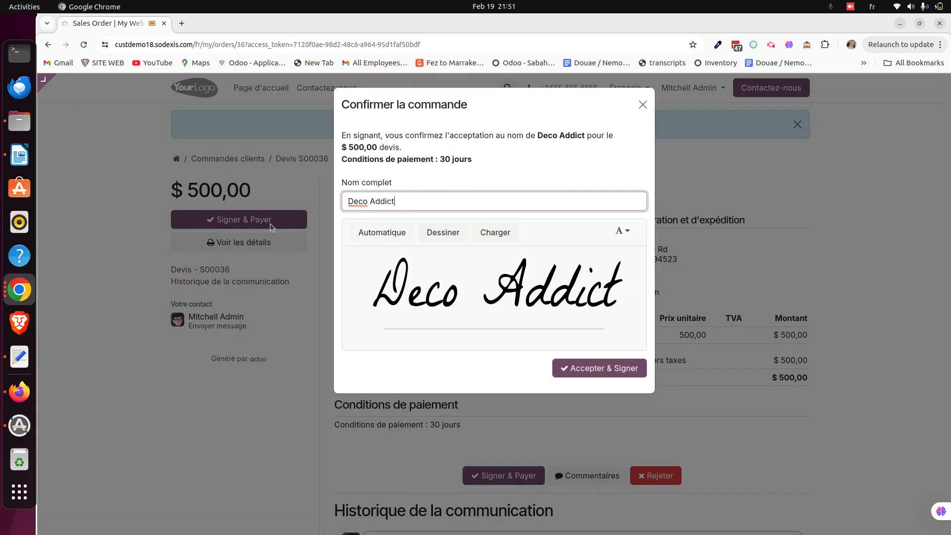
pyautogui.click(602, 374)
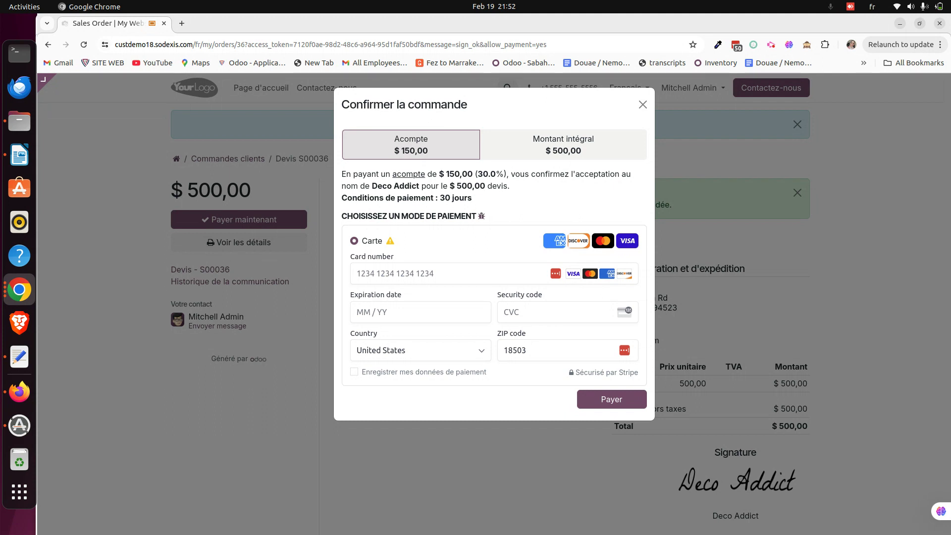
pyautogui.click(20, 155)
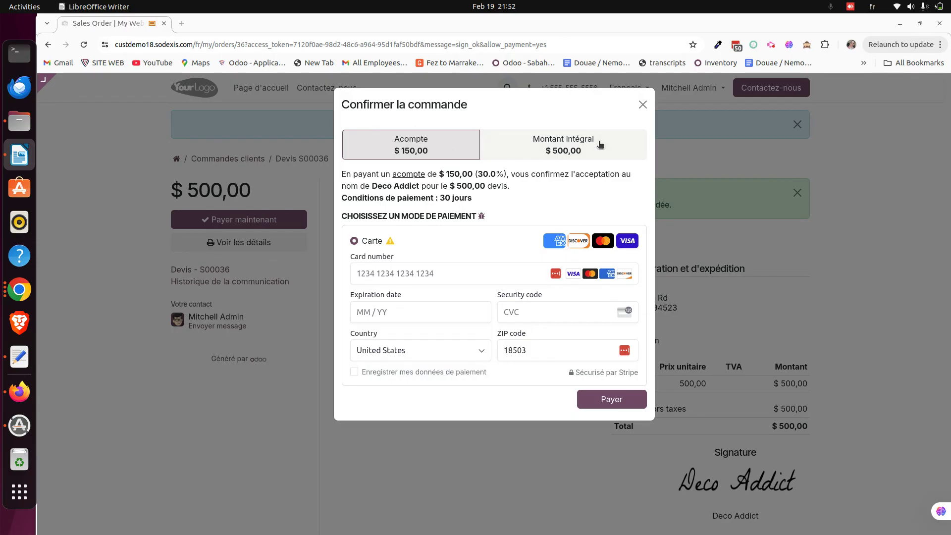
pyautogui.click(563, 148)
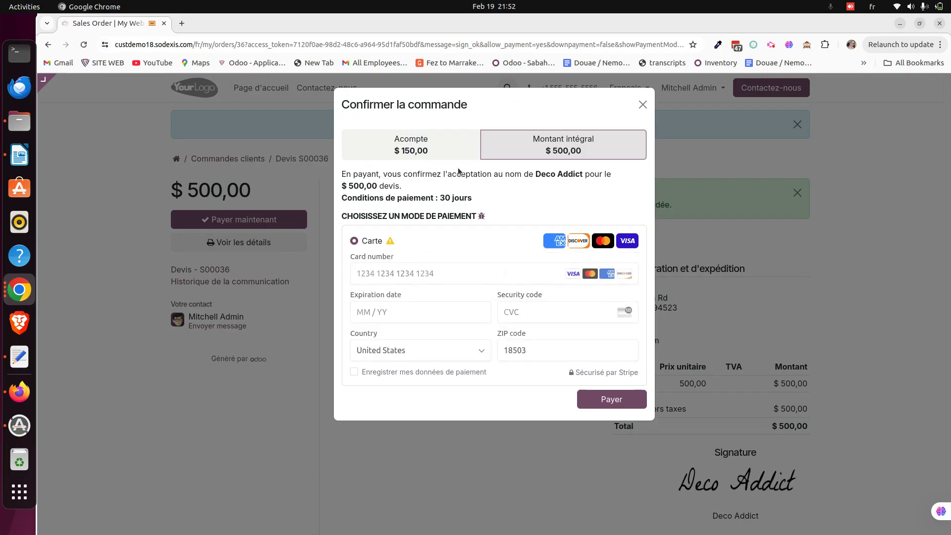
pyautogui.click(444, 154)
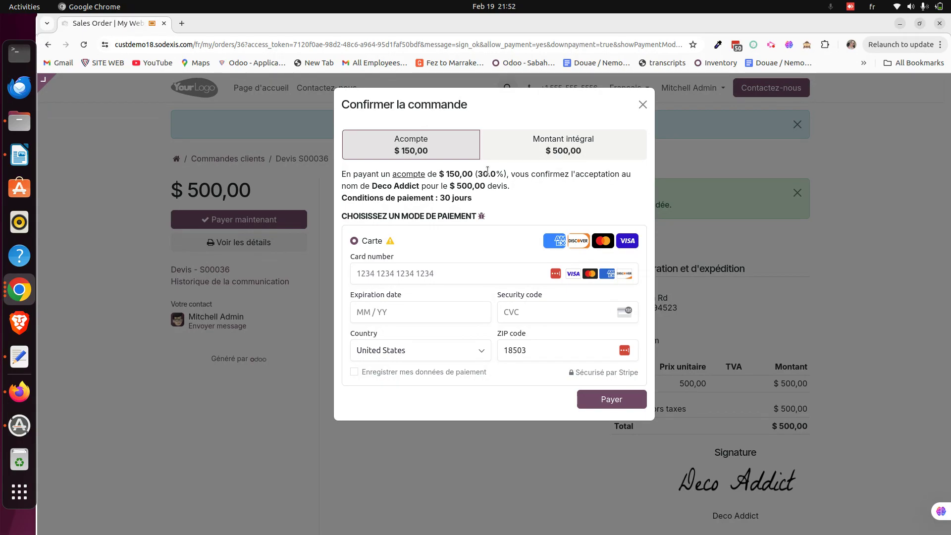
pyautogui.hotkey('alt', 'Tab')
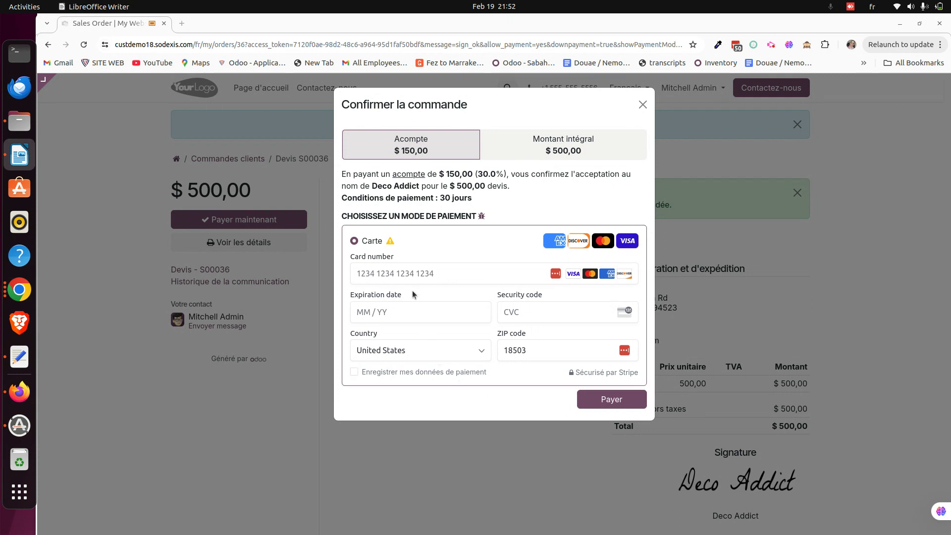
# Pay the $ 150,00 deposit with the test card number, then return to the S00036 form
pyautogui.click(402, 273)
pyautogui.hotkey('ctrl', 'v')
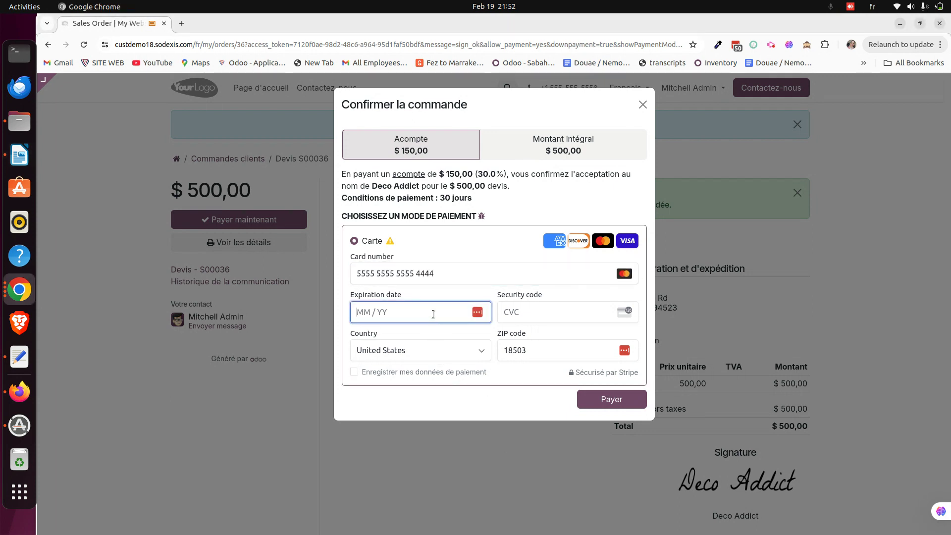
pyautogui.write('0456765')
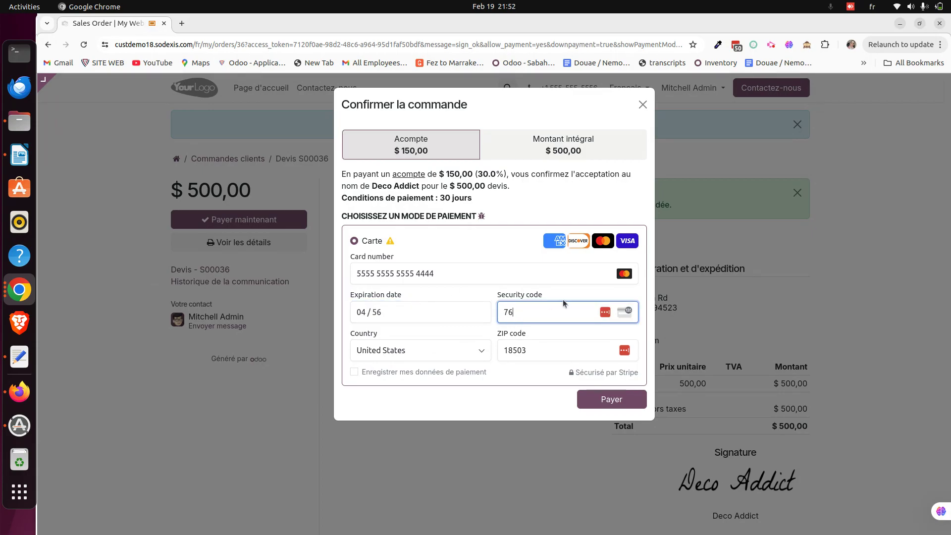
pyautogui.click(599, 400)
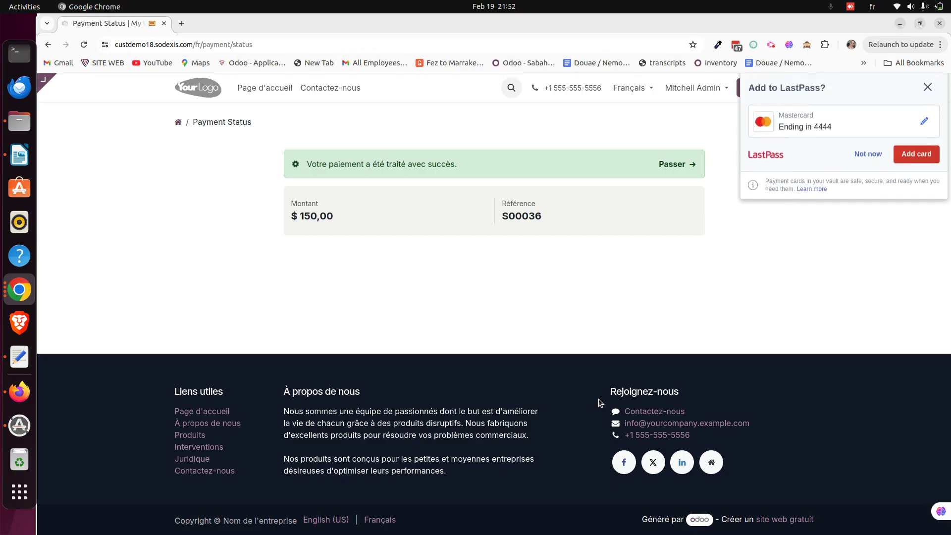
pyautogui.click(932, 96)
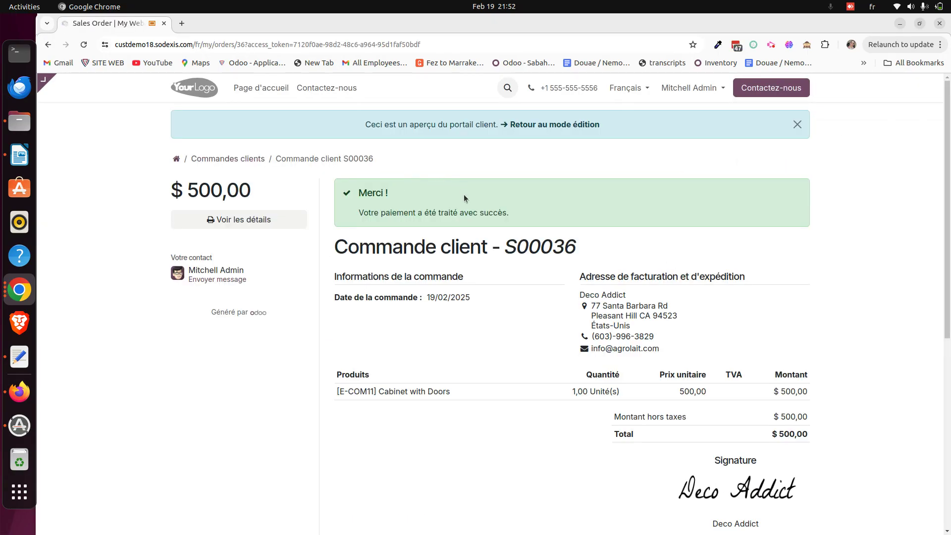
pyautogui.click(558, 127)
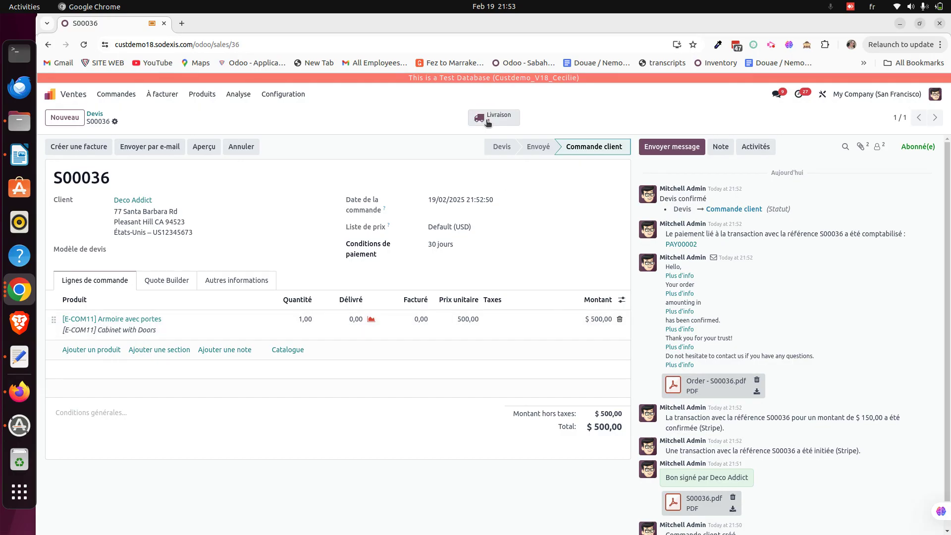
# Validate pick transfer WH/PICK/00009 for S00036 and list the order's transfers
pyautogui.click(487, 121)
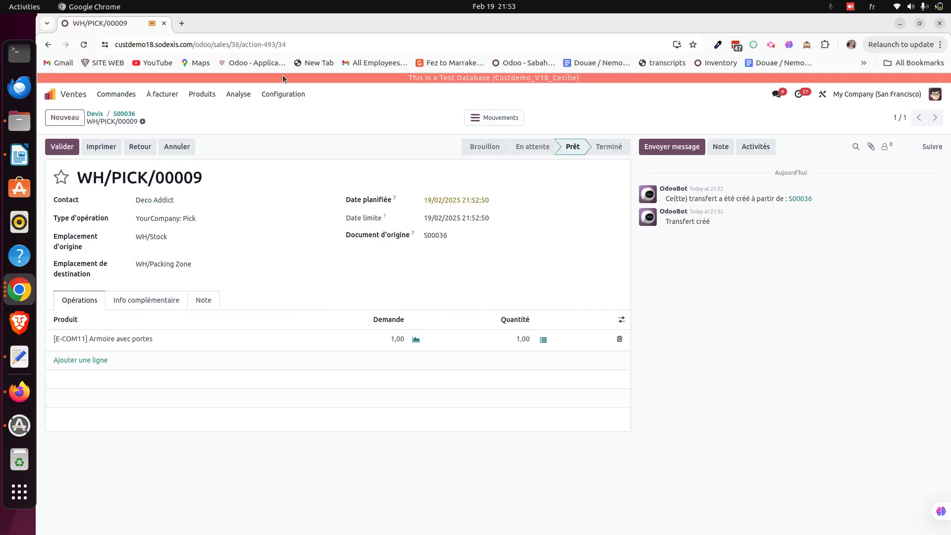
pyautogui.click(124, 114)
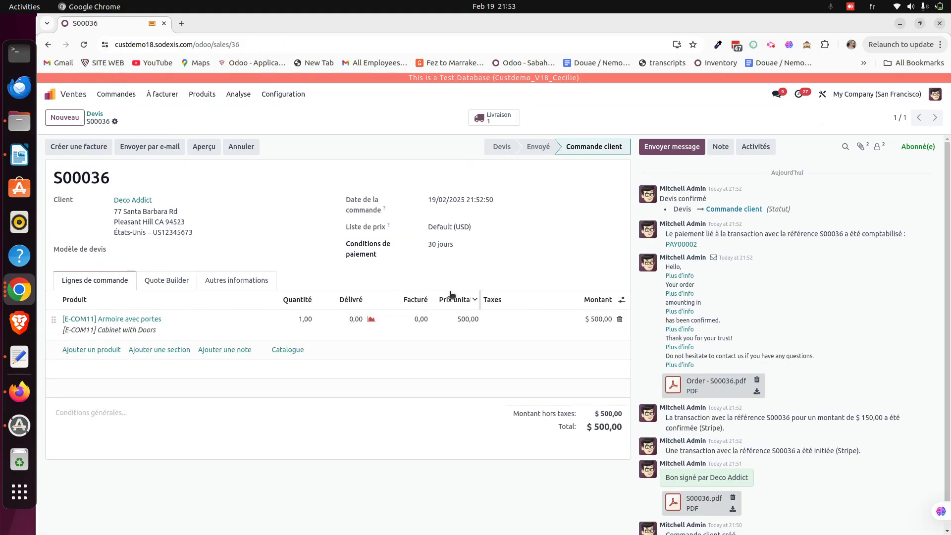
pyautogui.scroll(-1, 805, 283)
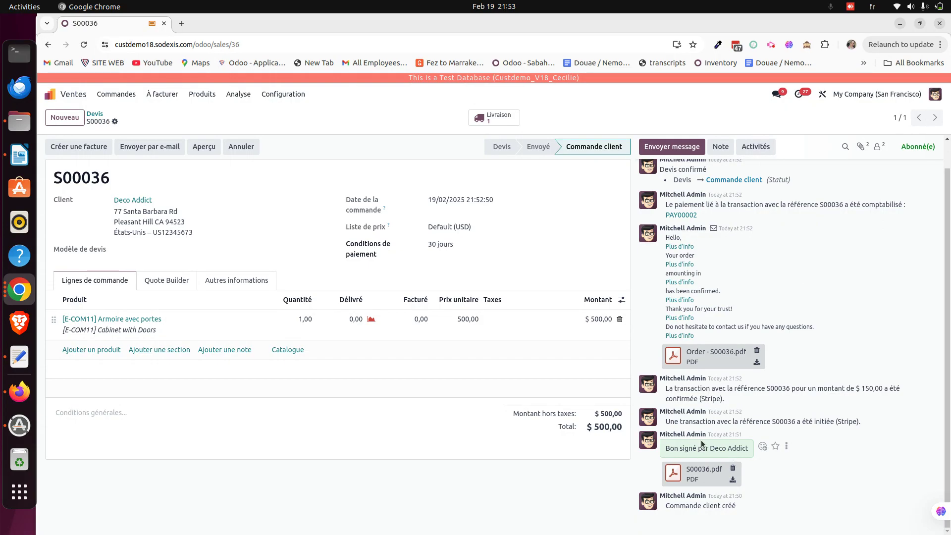
pyautogui.tripleClick(847, 420)
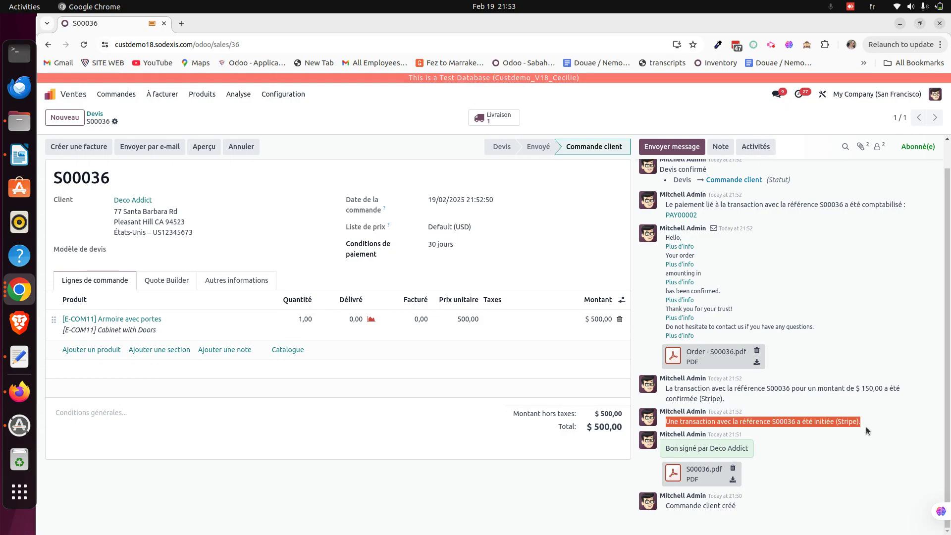
pyautogui.click(498, 122)
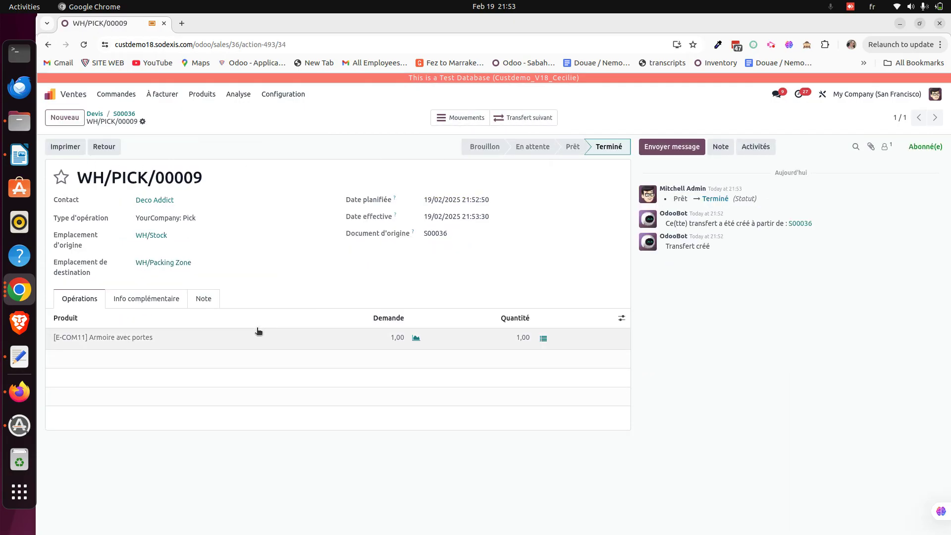
pyautogui.click(124, 113)
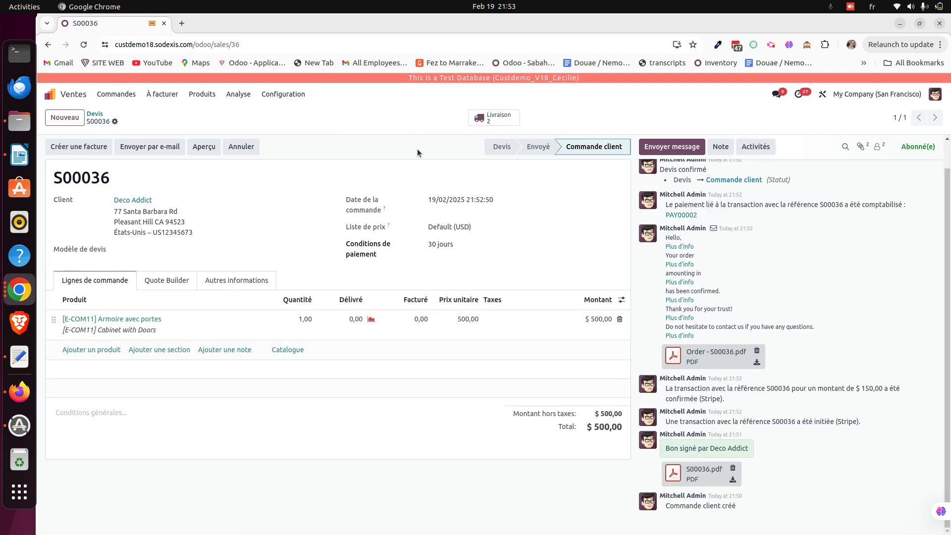
pyautogui.click(494, 118)
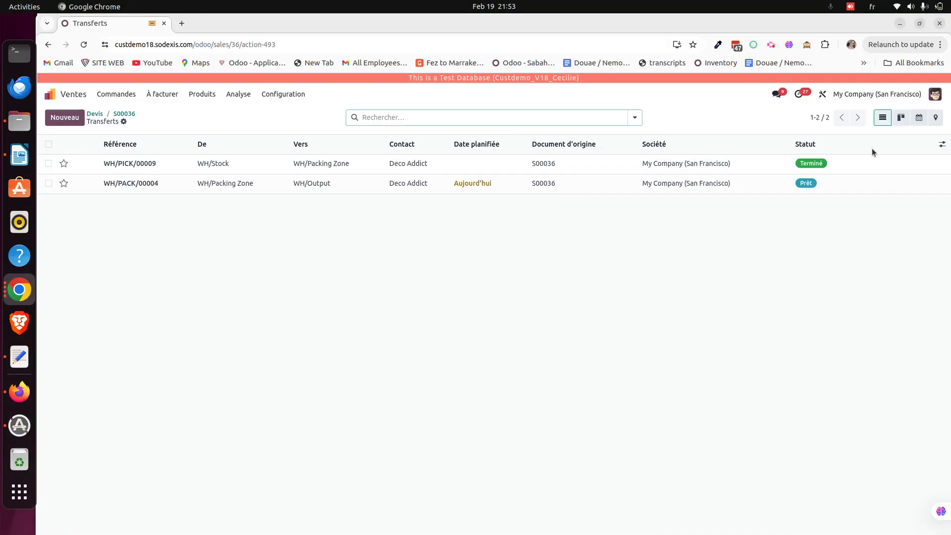
# Validate the pack transfer WH/PACK/00004 and return to S00036
pyautogui.click(839, 183)
pyautogui.click(64, 152)
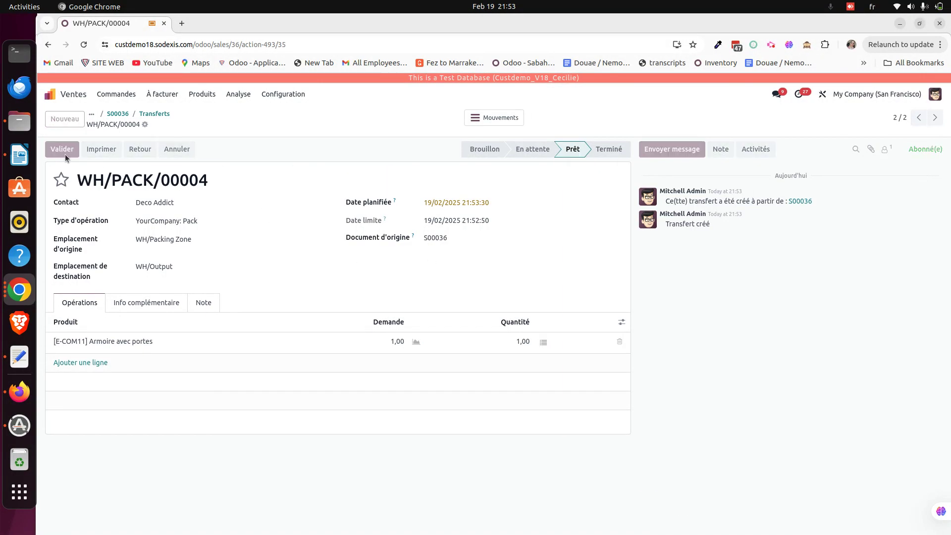
pyautogui.click(156, 114)
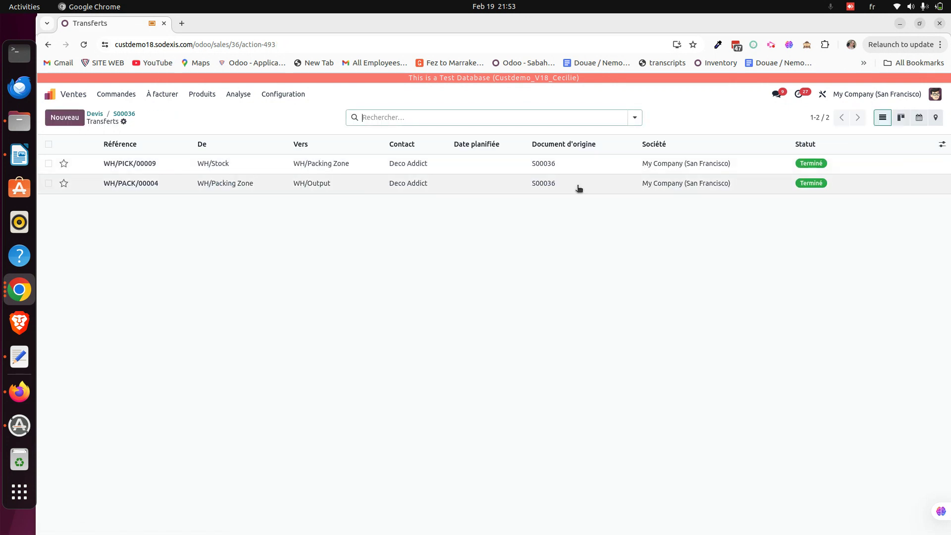
pyautogui.click(123, 115)
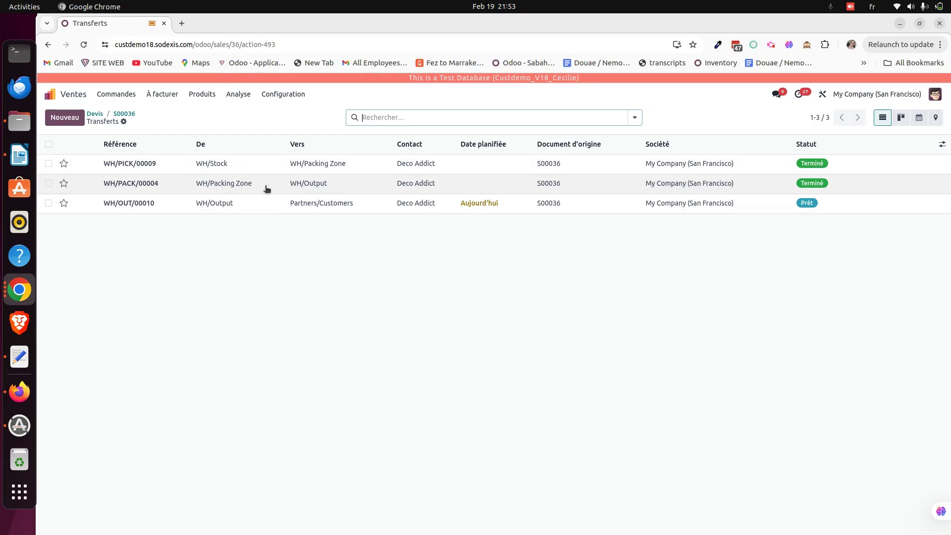
# Validate delivery WH/OUT/00010 so S00036 shows 1,00 delivered
pyautogui.click(243, 209)
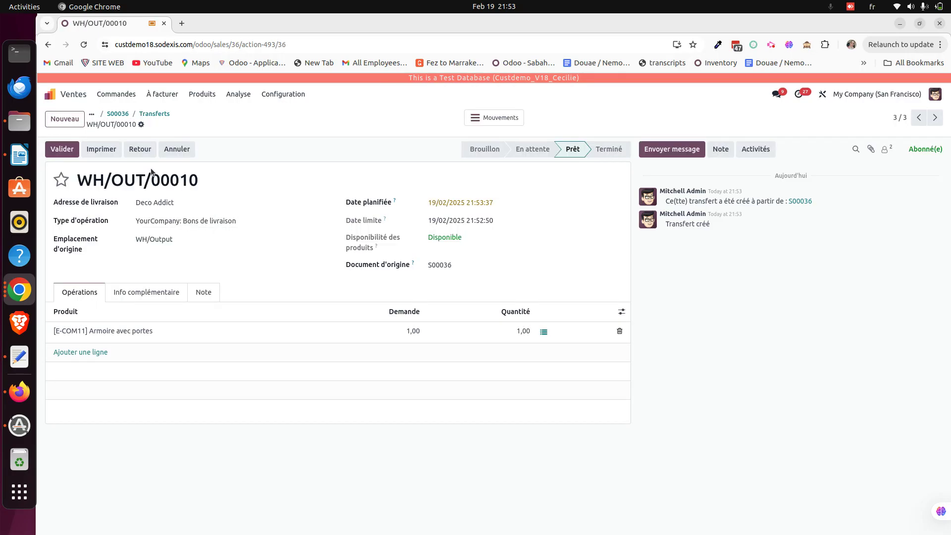
pyautogui.click(63, 149)
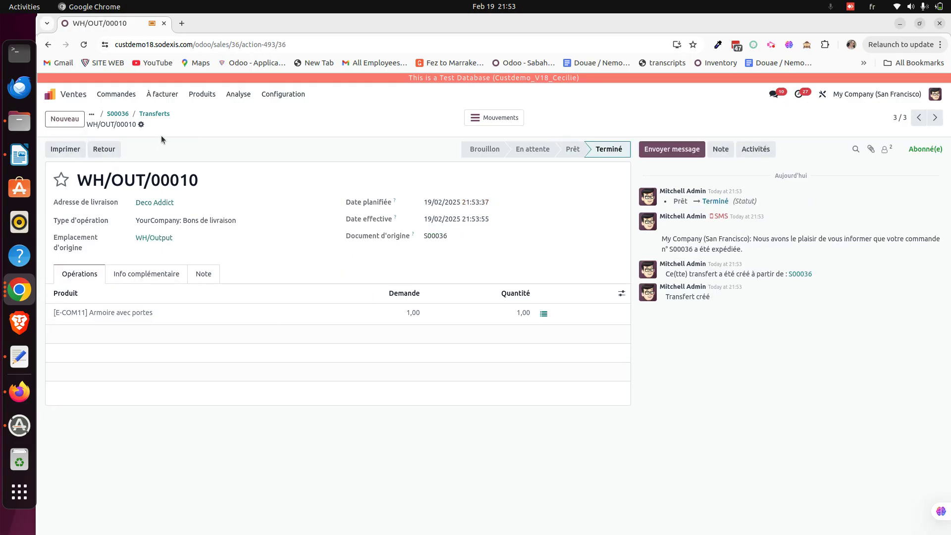
pyautogui.click(124, 114)
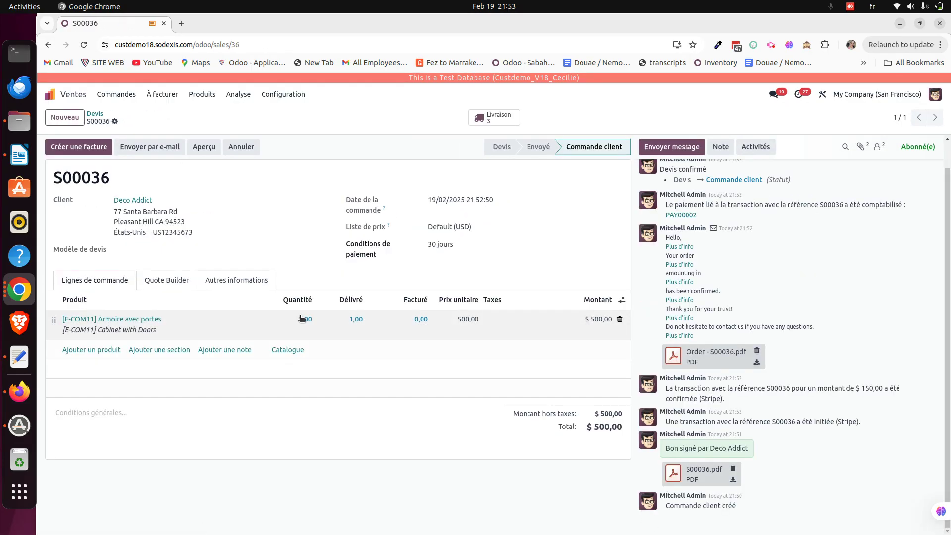
# Create and post regular invoice INV/2025/00002 for $ 500,00, then view the $ 150,00 Stripe transaction
pyautogui.click(78, 147)
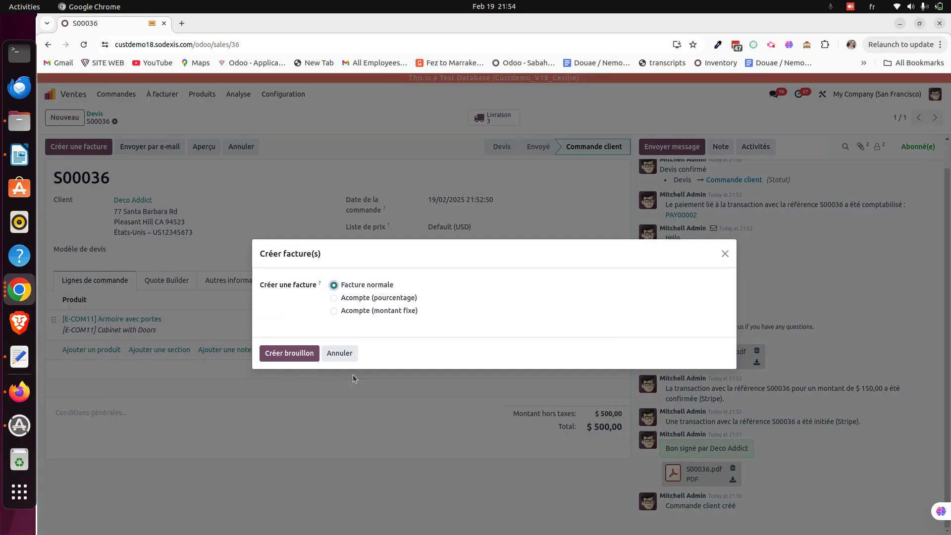
pyautogui.click(313, 354)
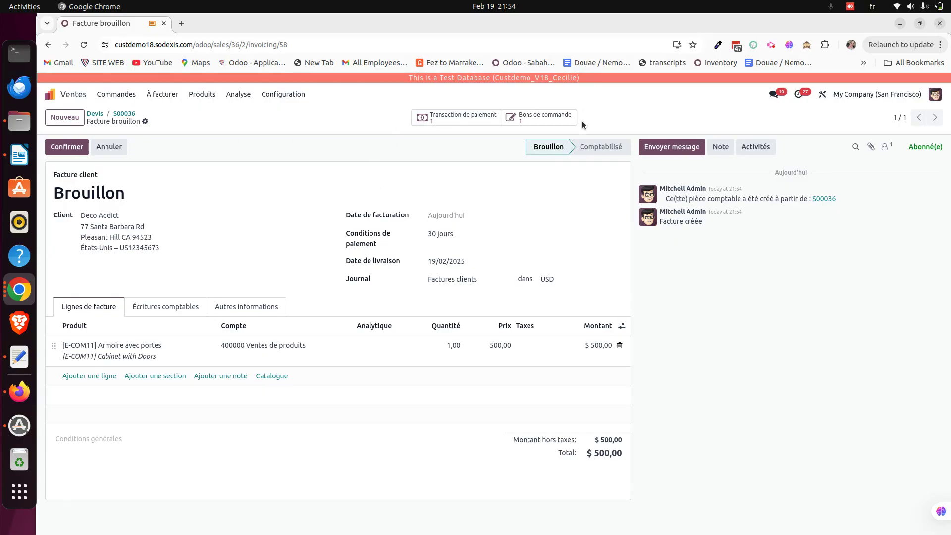
pyautogui.click(67, 147)
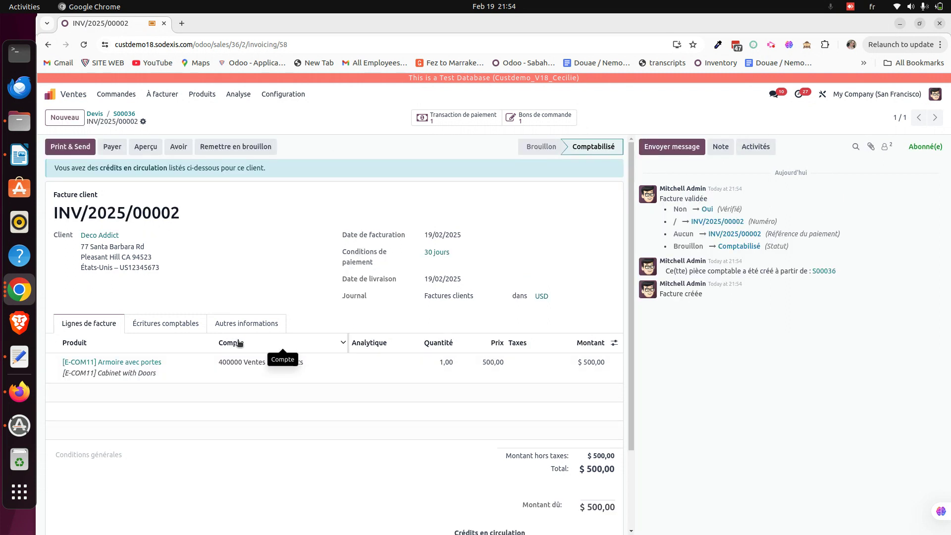
pyautogui.scroll(-4, 239, 343)
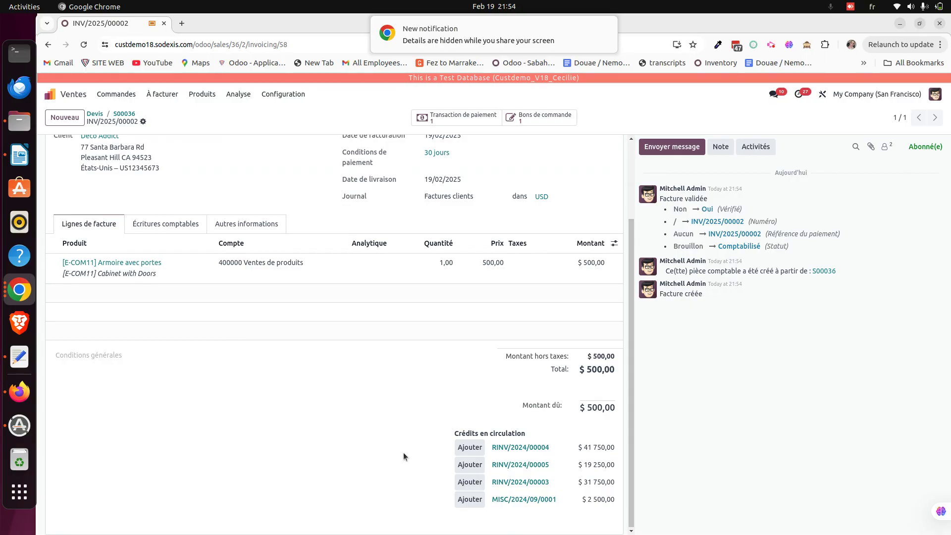
pyautogui.scroll(4, 384, 438)
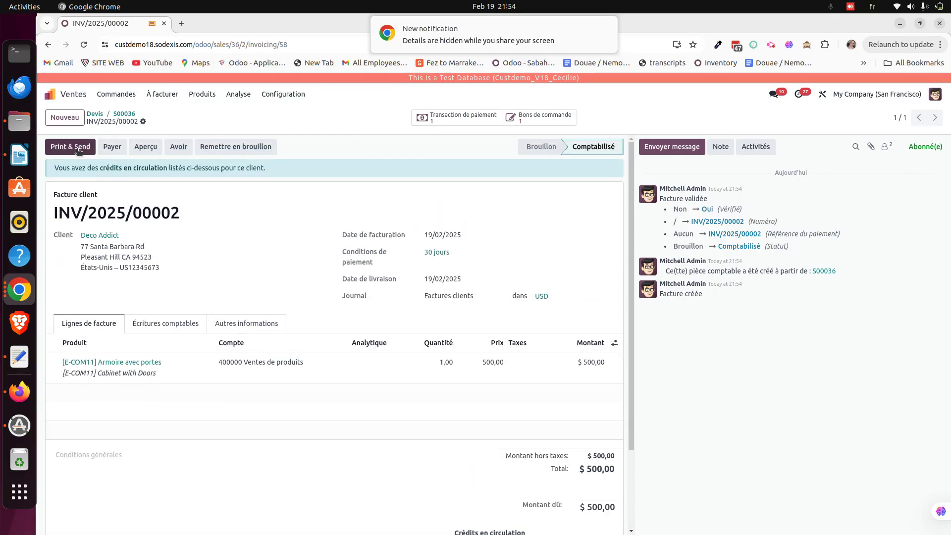
pyautogui.click(452, 117)
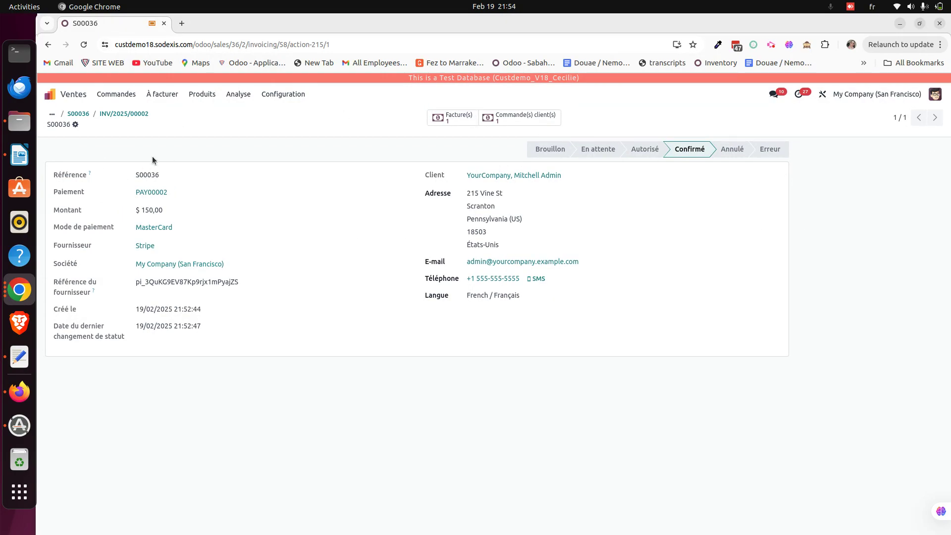
# Review invoice INV/2025/00002 and its Stripe transaction, then go back to the 14-record Devis list
pyautogui.click(452, 117)
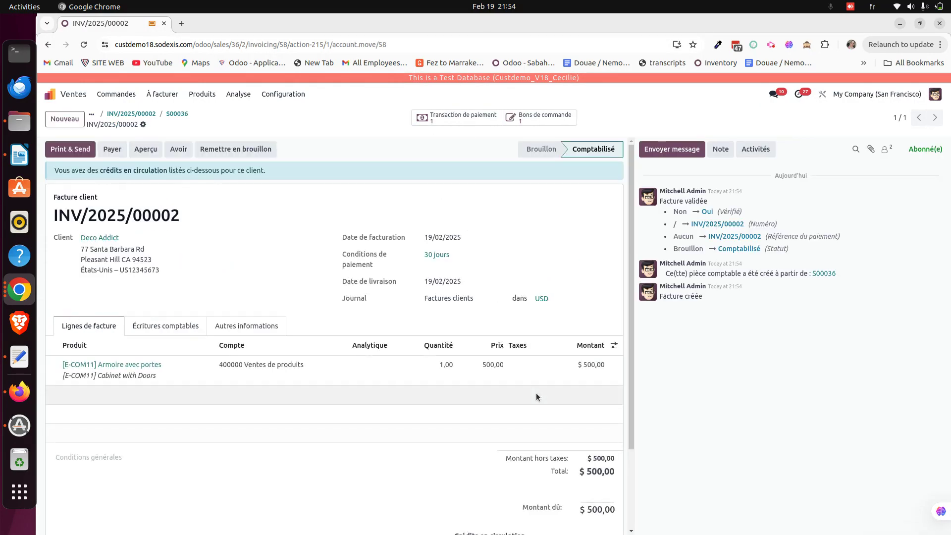
pyautogui.scroll(-3, 536, 397)
pyautogui.scroll(3, 536, 397)
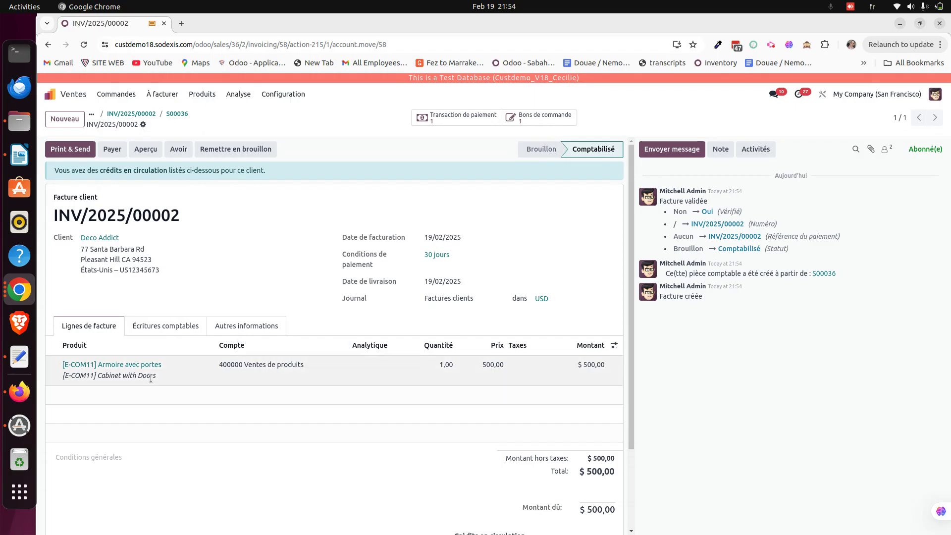
pyautogui.click(178, 114)
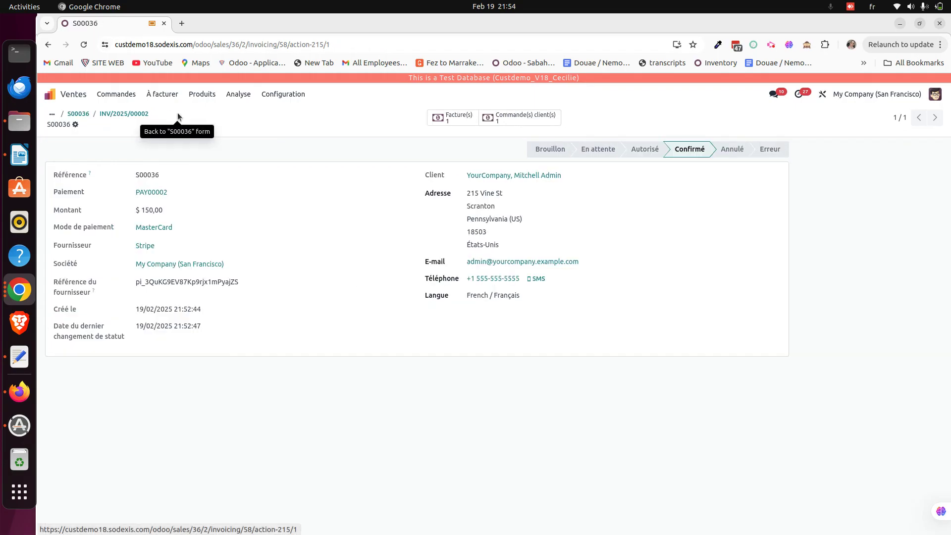
pyautogui.click(104, 115)
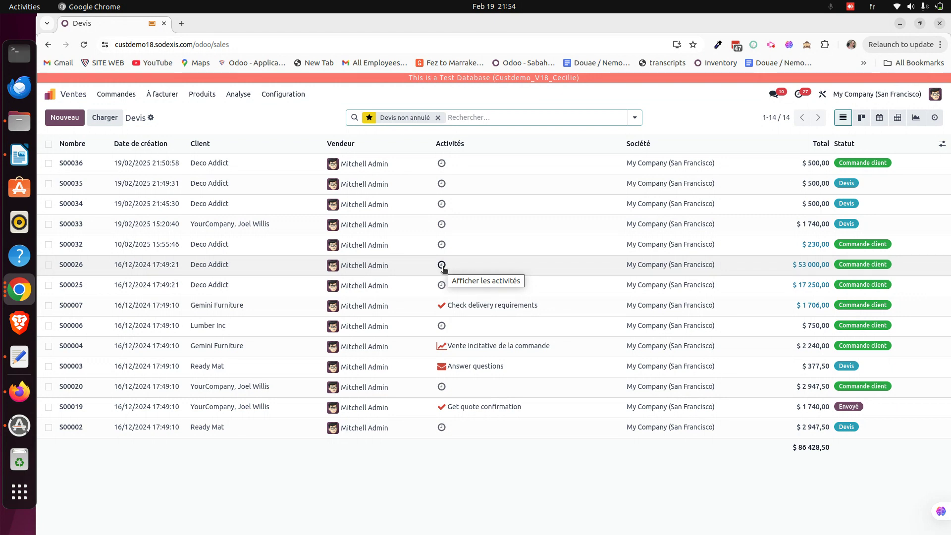
pyautogui.click(772, 45)
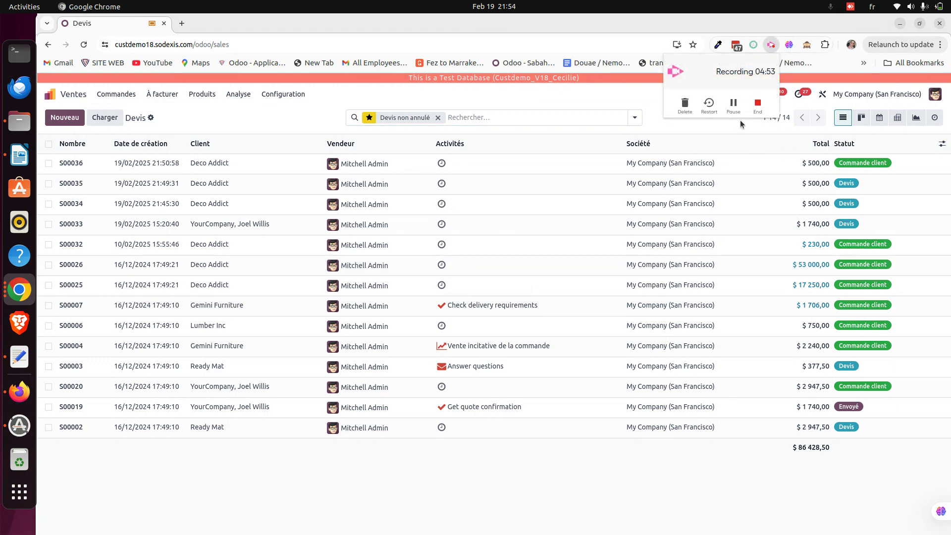